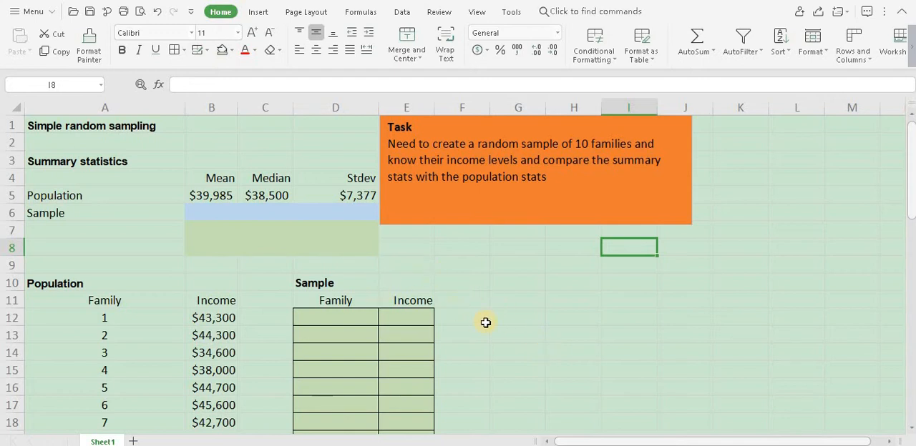
scroll(485, 322, down, 9)
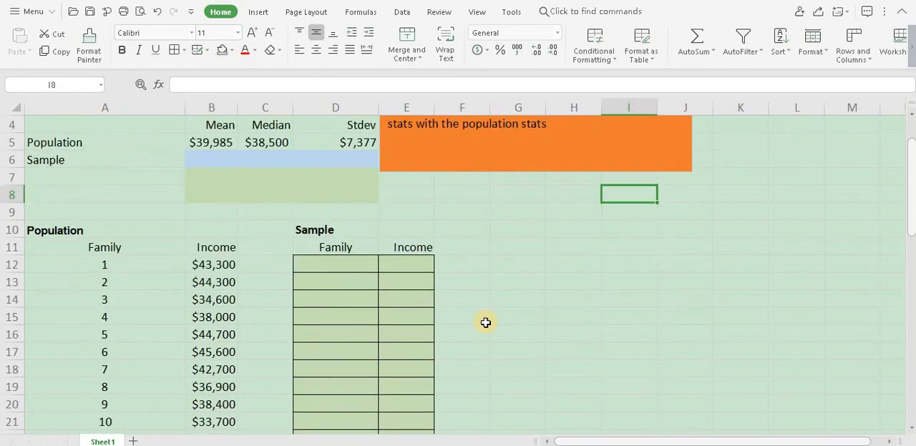
scroll(485, 322, down, 7)
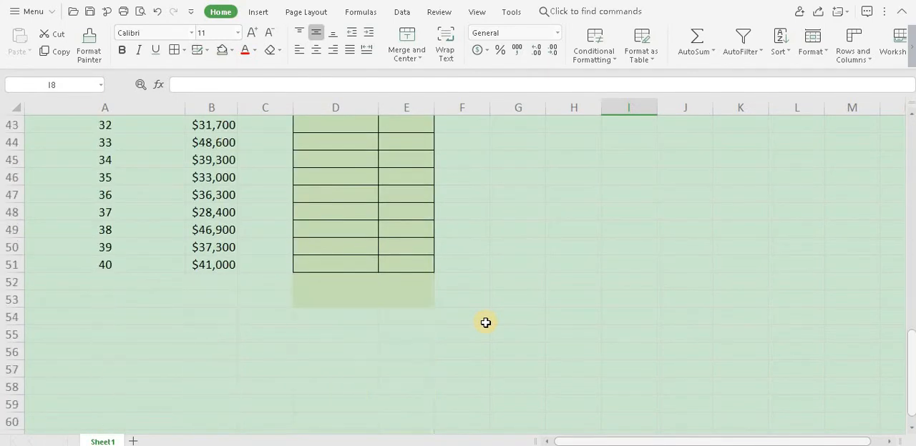
scroll(486, 323, up, 5)
scroll(486, 323, up, 11)
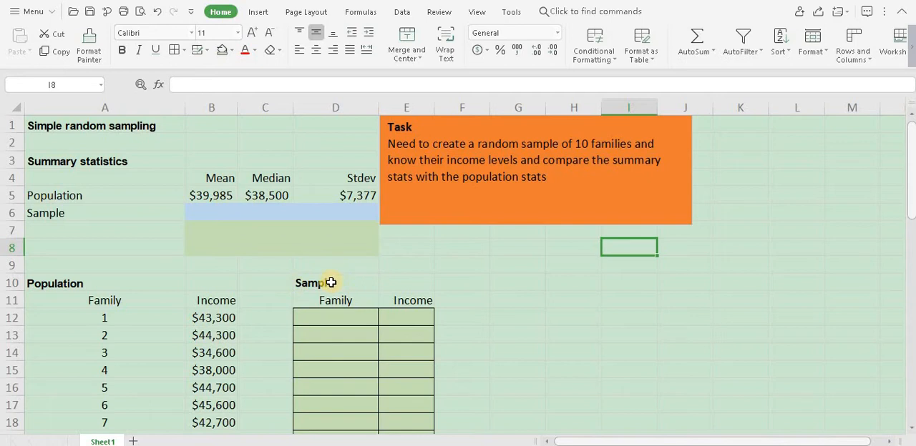
Step: Copy the population's family numbers and incomes from A12:B51 into the Sample table, starting at D12
click(94, 318)
key(shift+Right)
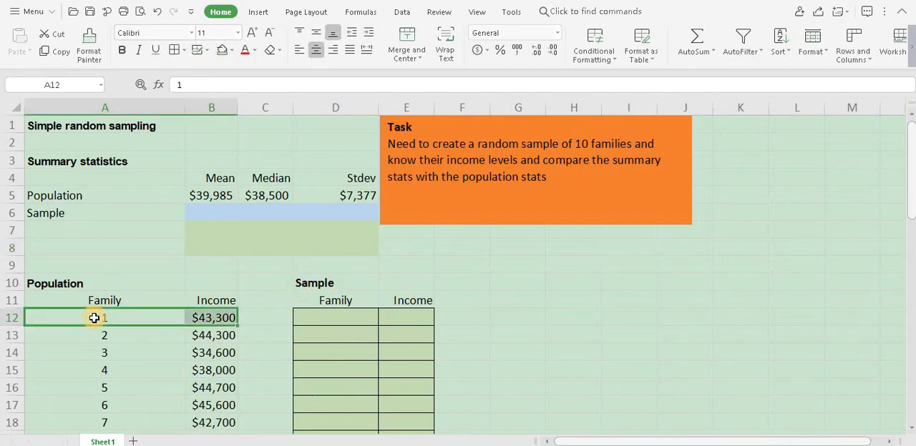
key(shift+Down)
key(shift+Down)
key(shift+Down)
key(shift+Down)
key(shift+Down)
key(shift+Down)
key(shift+Down)
key(shift+Down)
key(shift+Down)
key(shift+Down)
key(shift+Down)
key(shift+Down)
key(shift+Down)
key(shift+Down)
key(shift+Down)
key(shift+Down)
key(shift+Down)
key(shift+Down)
key(shift+Down)
key(shift+Down)
key(shift+Down)
key(shift+Down)
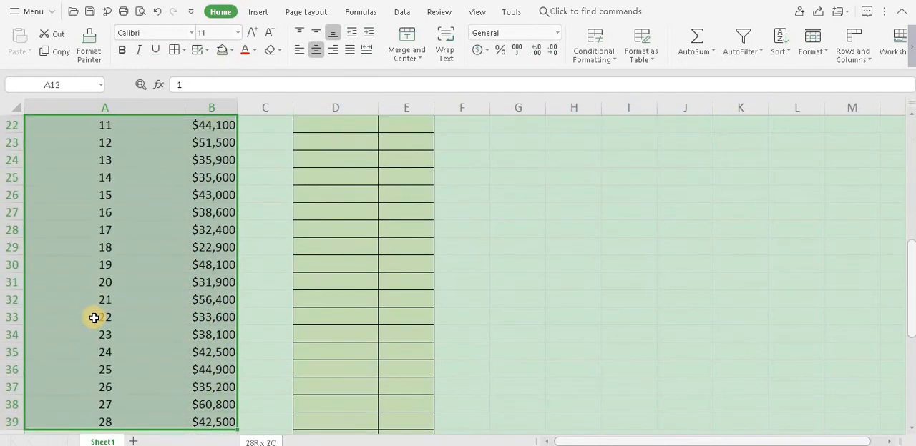
key(shift+Down)
key(shift+Down)
key(shift+Down)
key(shift+Down)
key(shift+Down)
key(shift+Down)
key(shift+Down)
key(shift+Down)
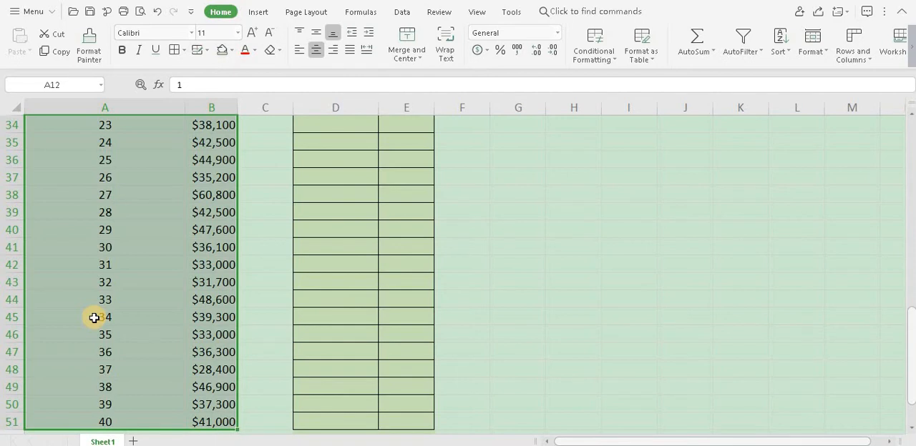
key(ctrl+c)
scroll(245, 280, up, 11)
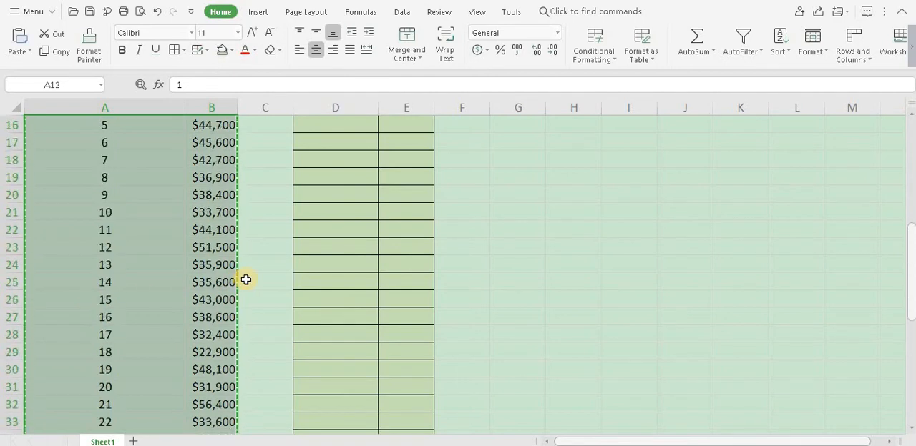
click(317, 314)
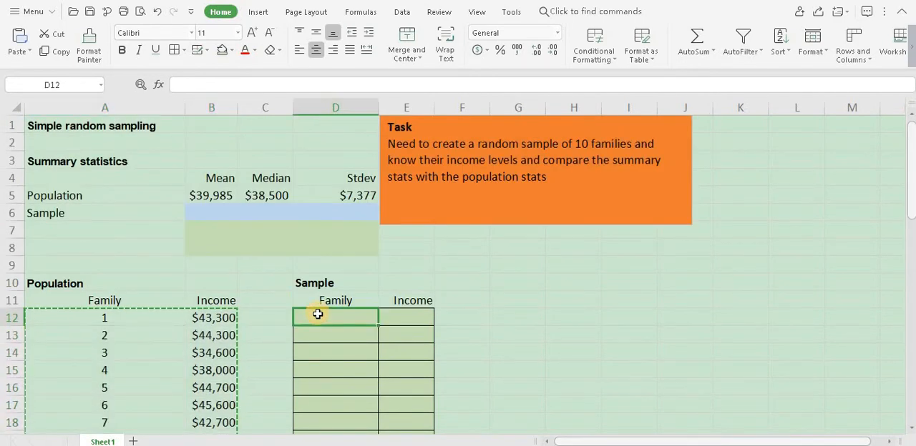
key(ctrl+v)
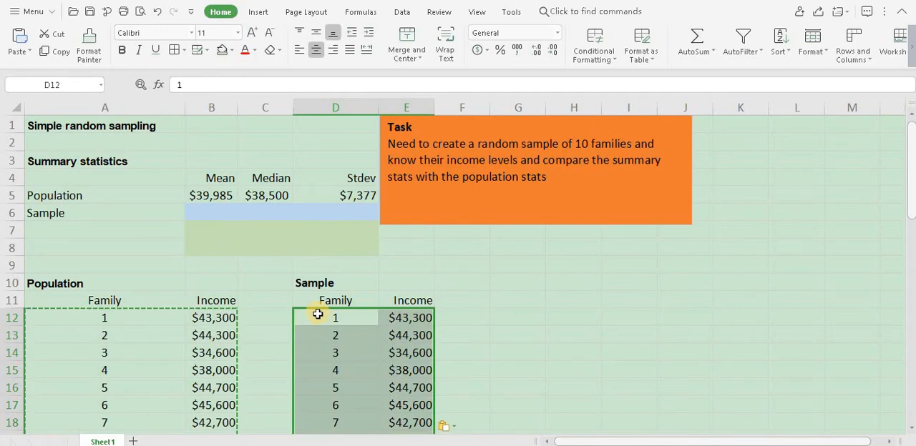
scroll(318, 314, down, 11)
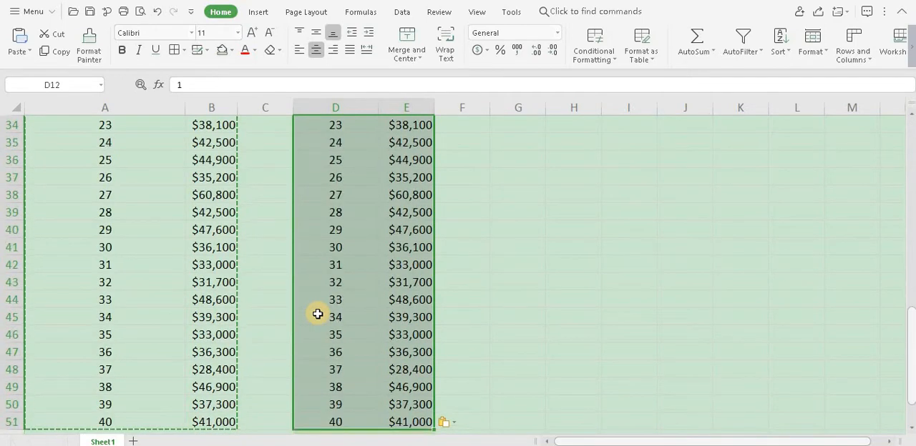
scroll(318, 315, up, 11)
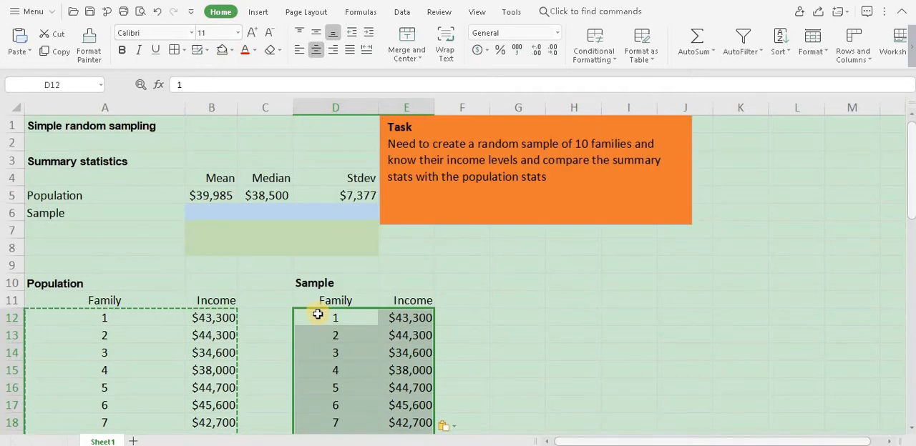
Step: Add the column header Random# in F11, beside the sample's Income header
click(452, 305)
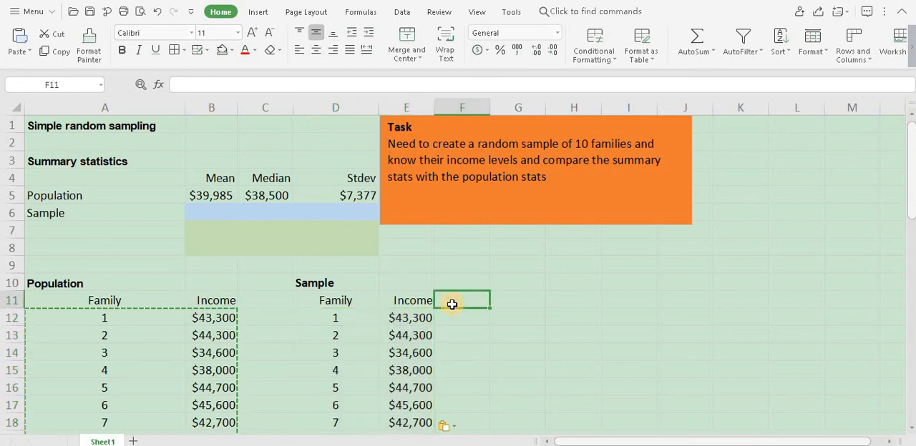
text(Random)
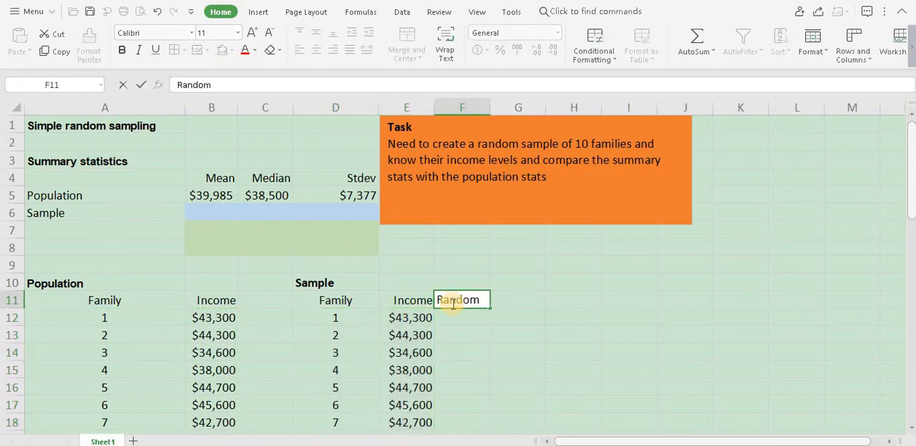
text(#)
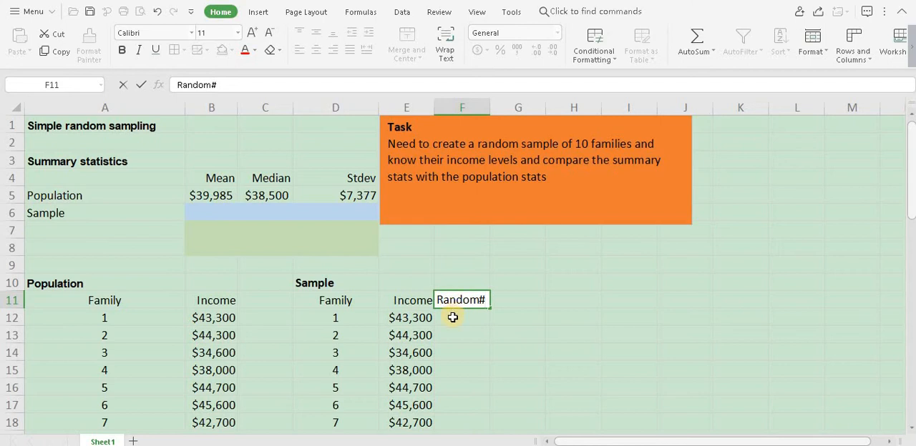
Step: Enter the formula =RAND() in F12 to generate a random number for the first family
click(453, 317)
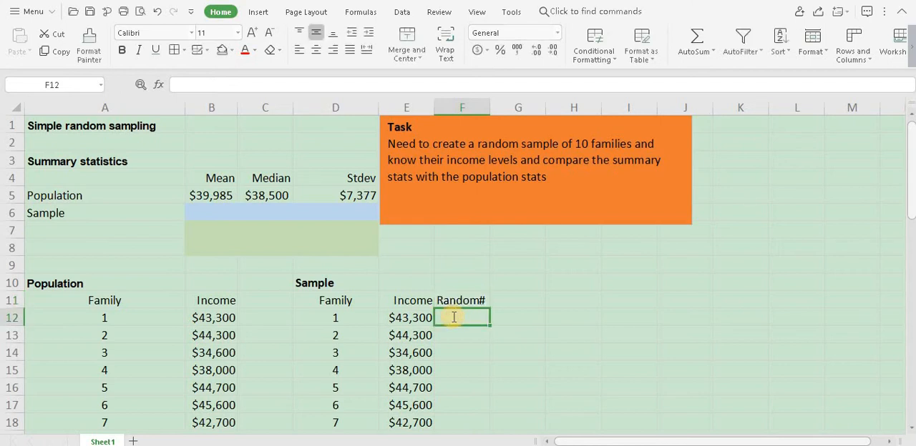
text(=rand)
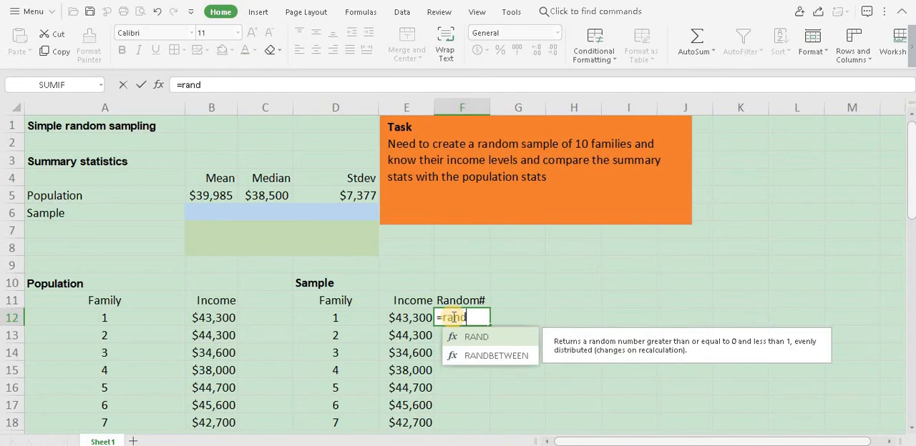
text(()
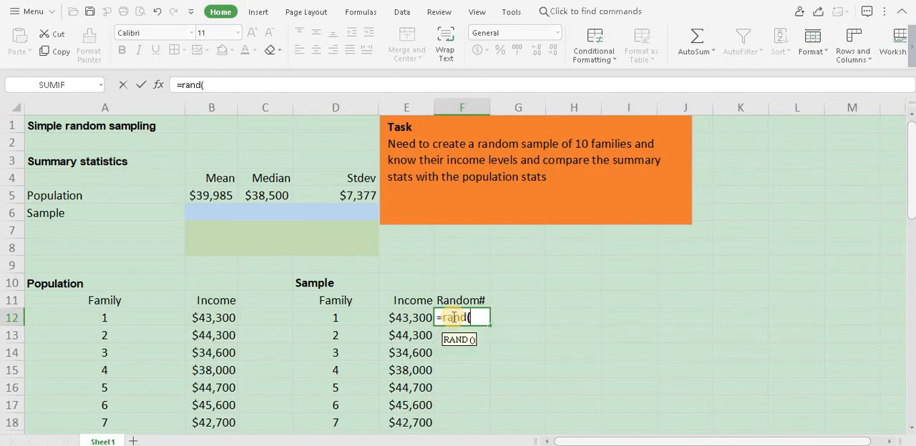
text())
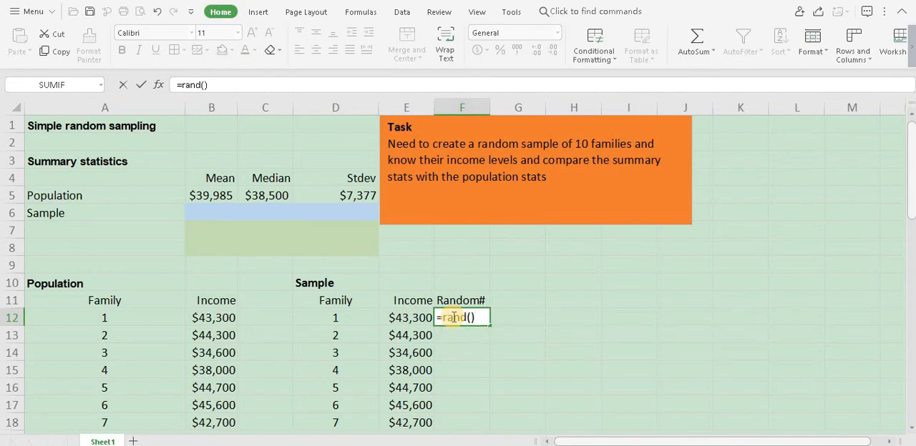
key(Return)
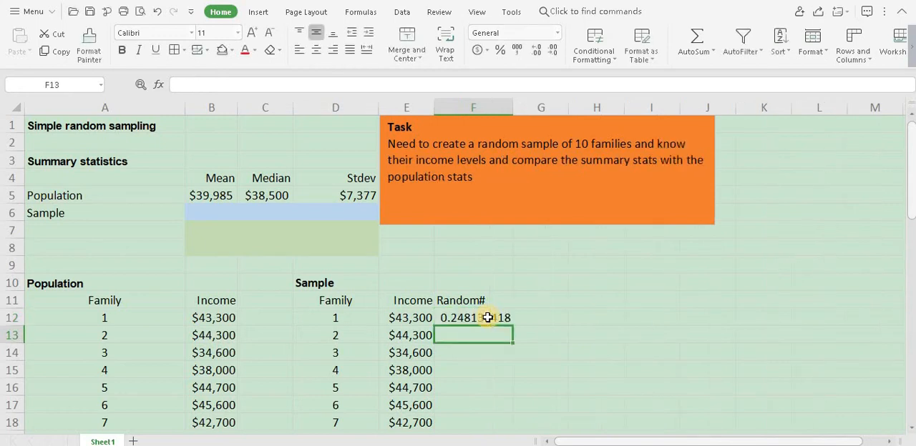
Step: Fill the random number formula from F12 down to F51 for all sample rows
click(494, 319)
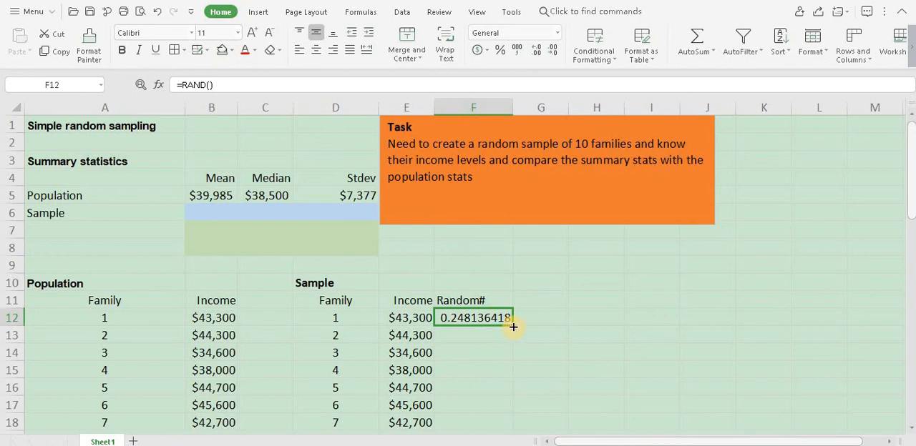
double_click(513, 327)
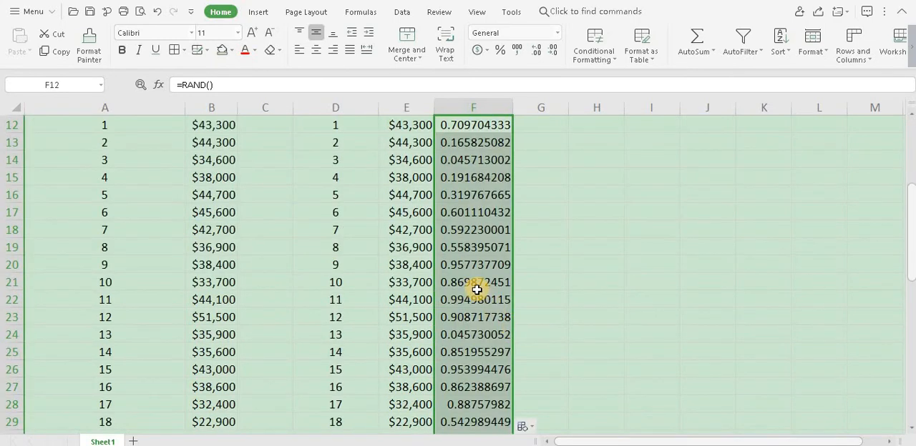
scroll(477, 289, down, 9)
scroll(476, 289, up, 5)
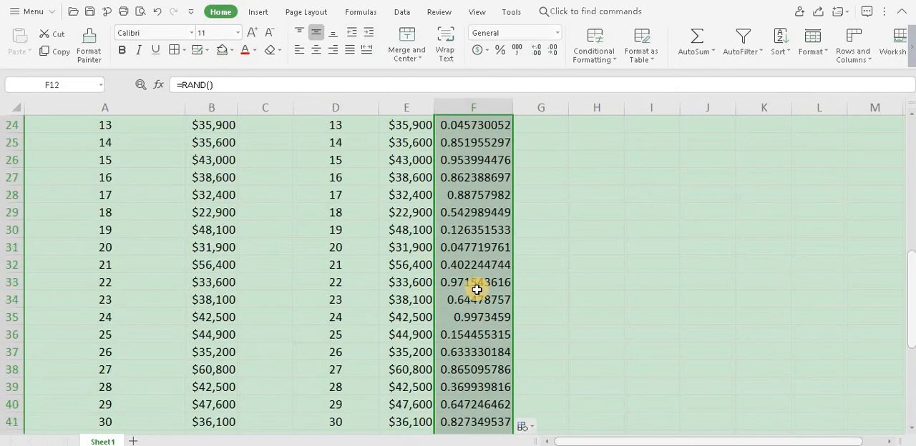
scroll(477, 289, up, 5)
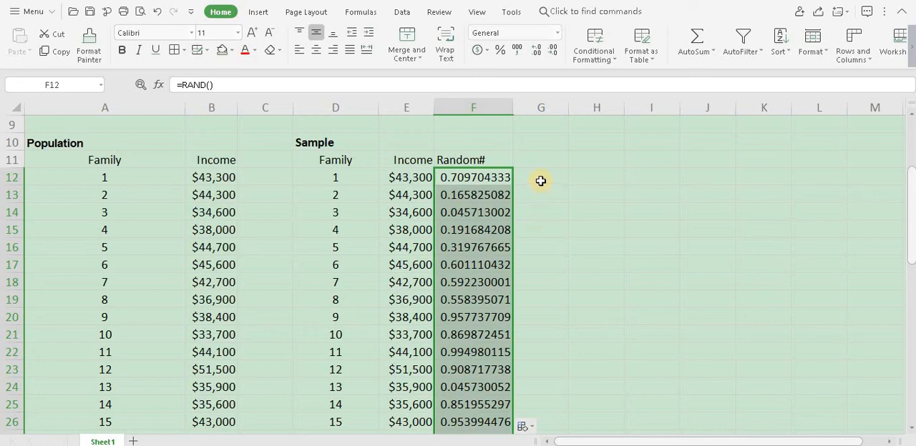
Step: Enter the test formula =2+2 in G12 to trigger a recalculation of the random numbers, and clear the cell again
click(541, 181)
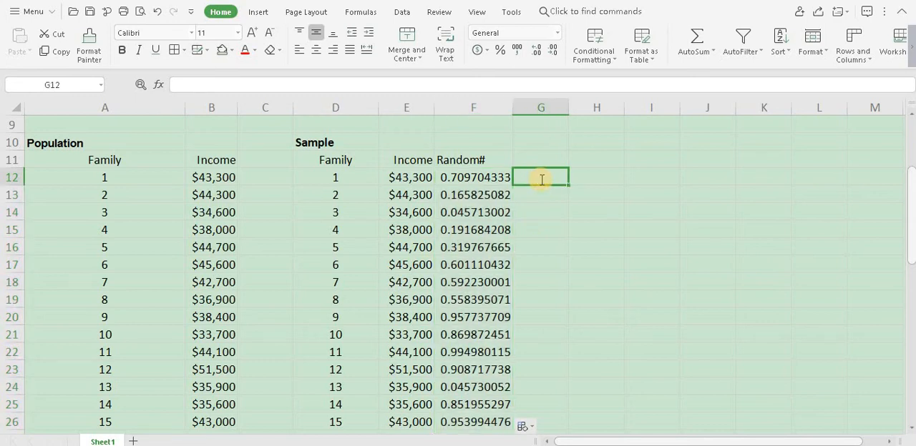
text(=2+2)
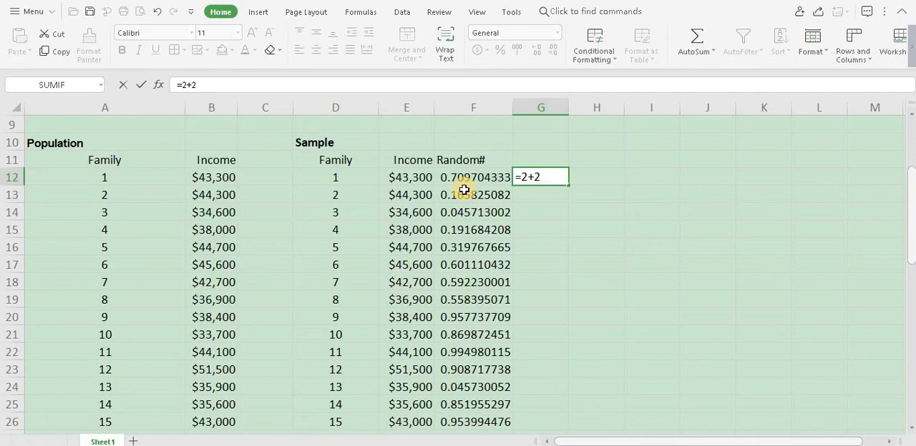
key(Return)
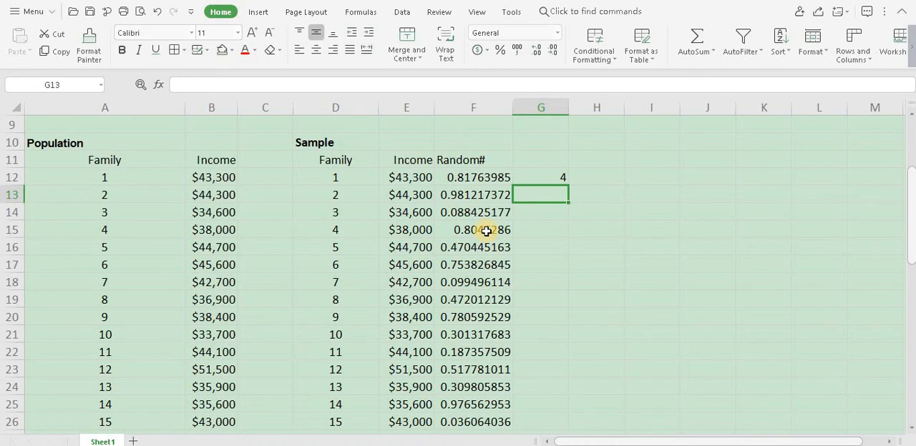
click(538, 178)
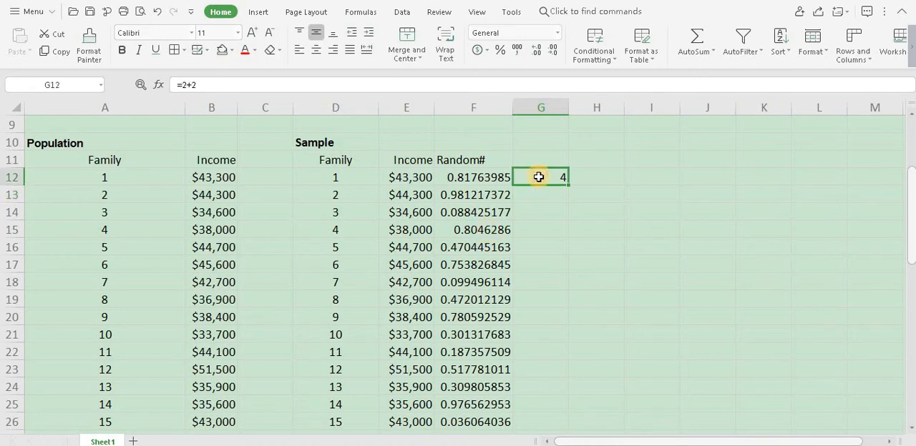
key(Delete)
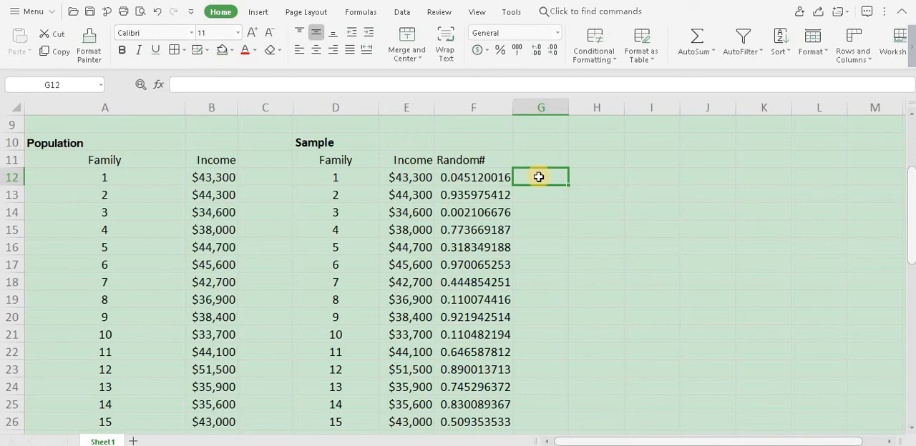
Step: Replace the random number formulas in F12:F51 with their fixed values
click(498, 177)
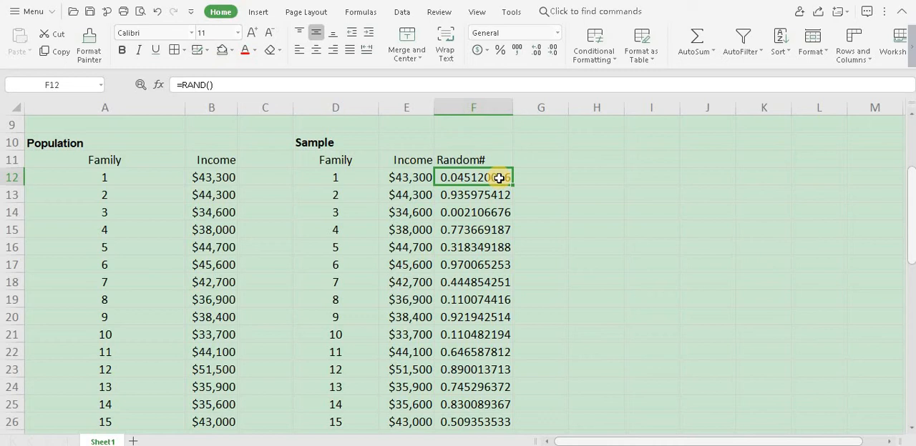
key(ctrl+shift+Down)
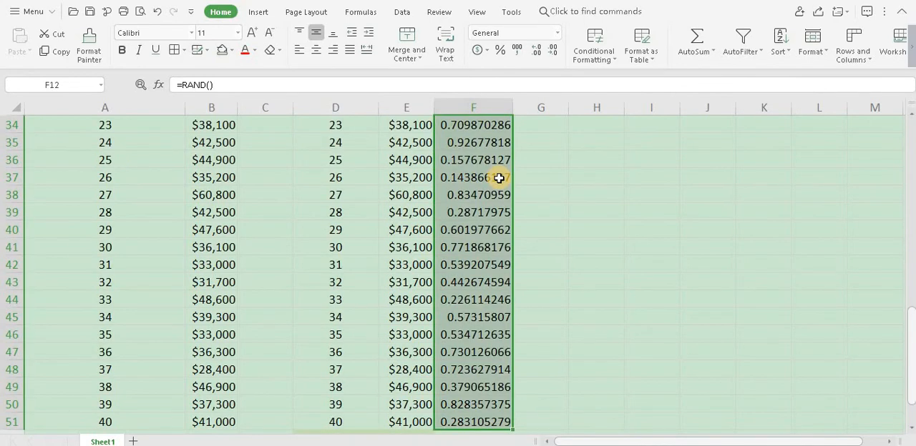
key(ctrl+c)
right_click(499, 178)
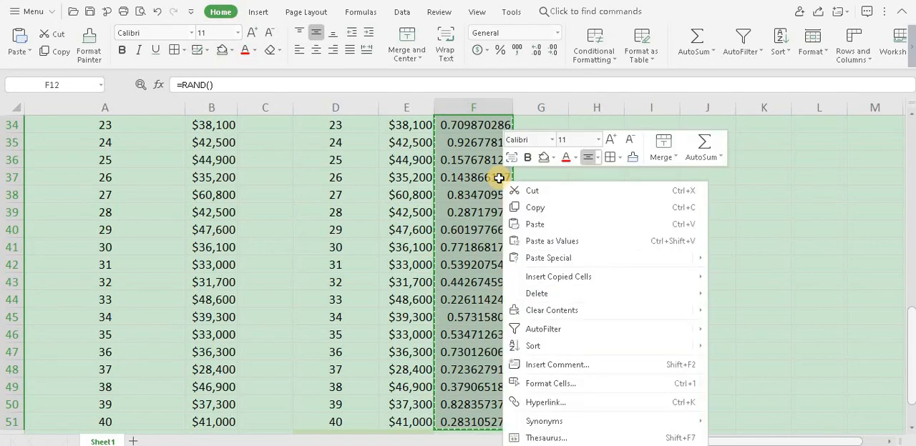
click(558, 240)
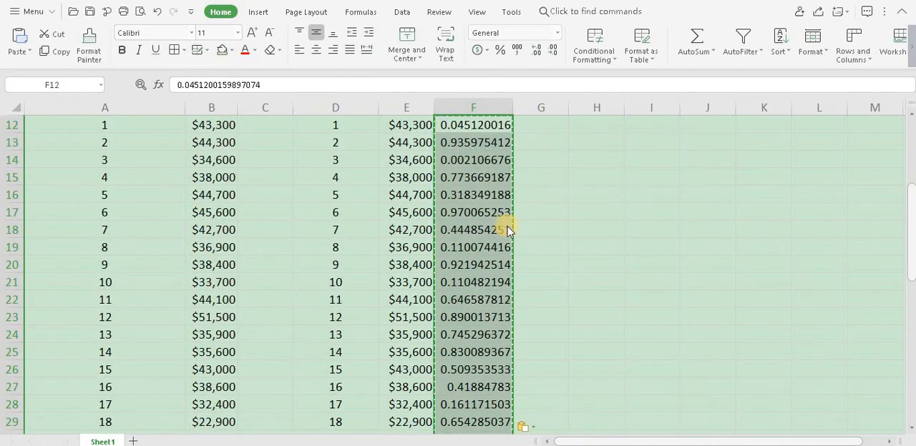
scroll(499, 225, up, 2)
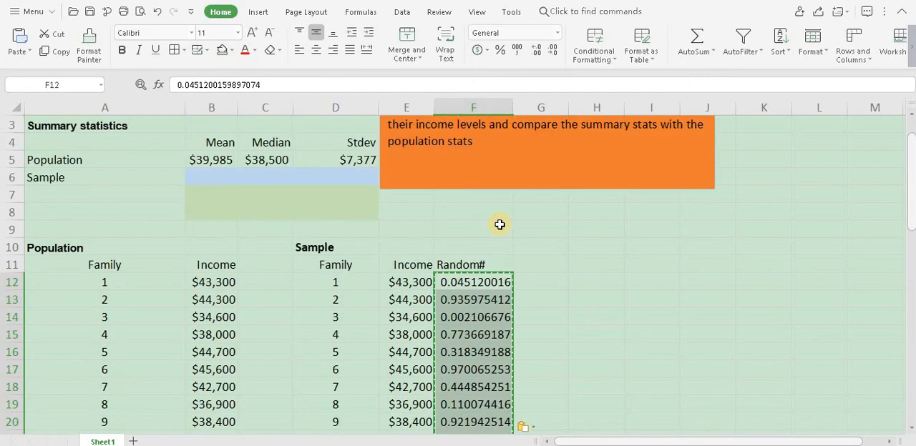
scroll(500, 225, down, 1)
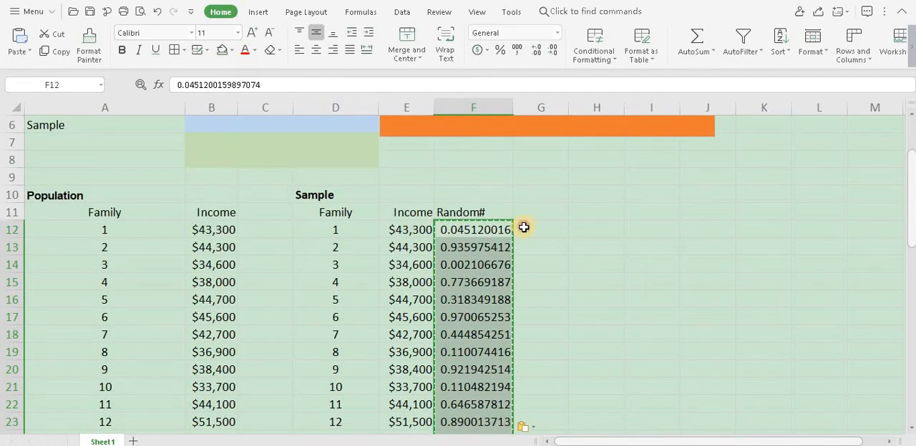
Step: Enter =2+2 in G12 to test whether the fixed random numbers recalculate, and clear the cell again
click(523, 227)
text(=)
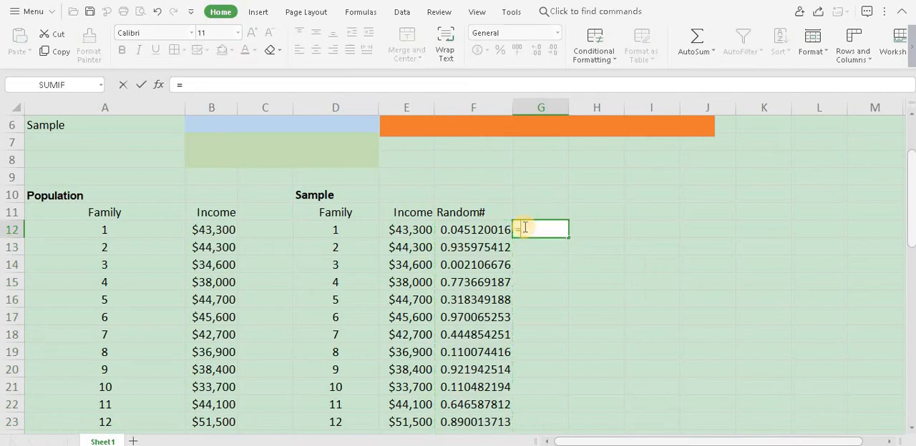
text(2+2)
key(Return)
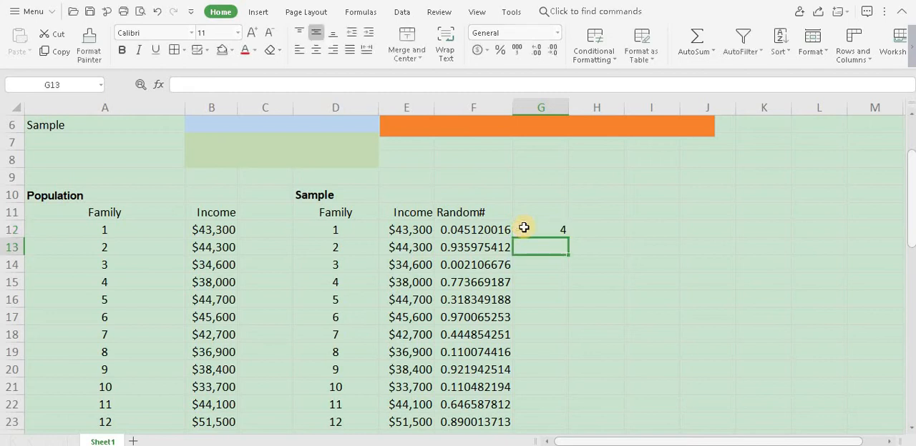
click(537, 228)
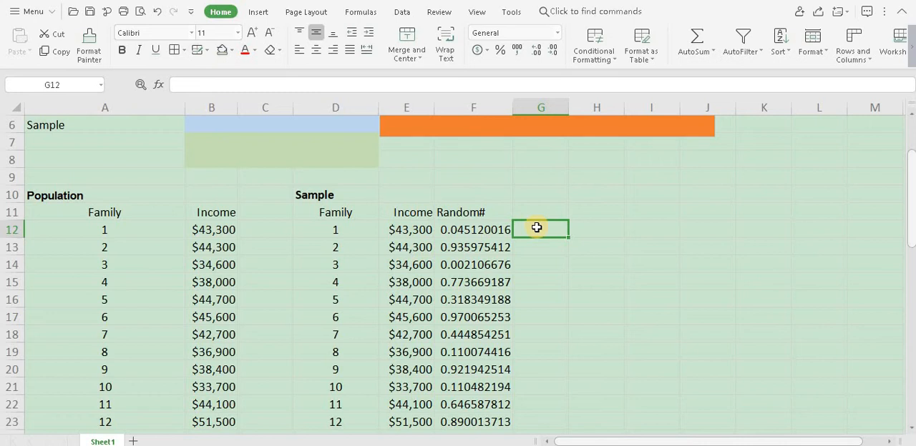
Step: Sort the sample table in ascending order by the Random# column
click(484, 235)
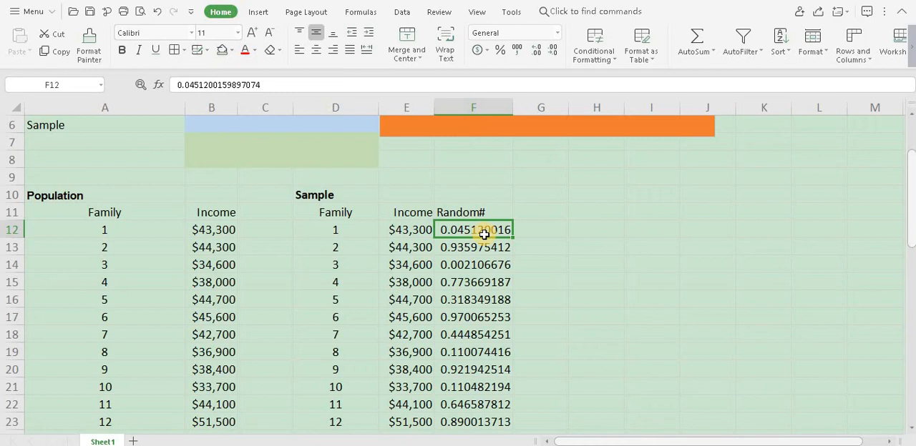
click(790, 53)
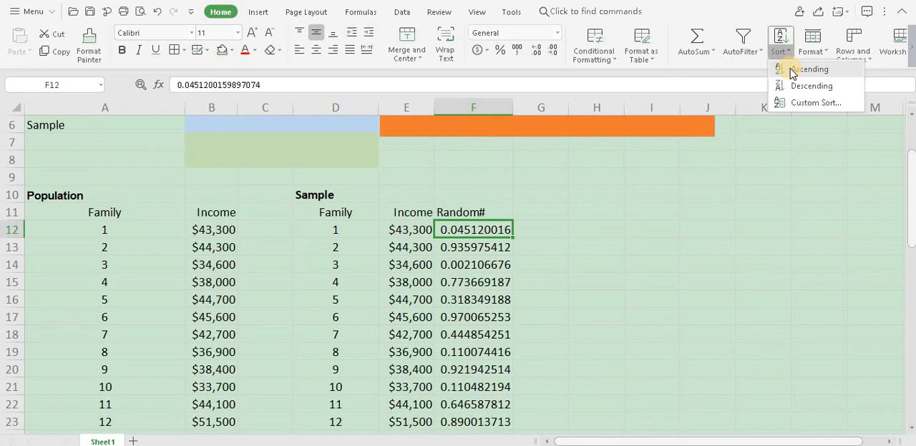
click(794, 70)
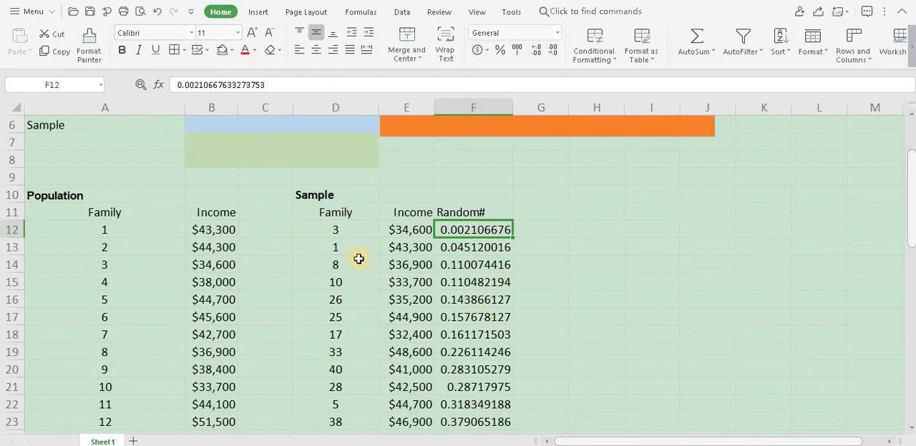
Step: Fill the first 10 sample families in D12:F21 with orange to mark them as the selected sample
click(328, 230)
key(shift+Right)
key(shift+Right)
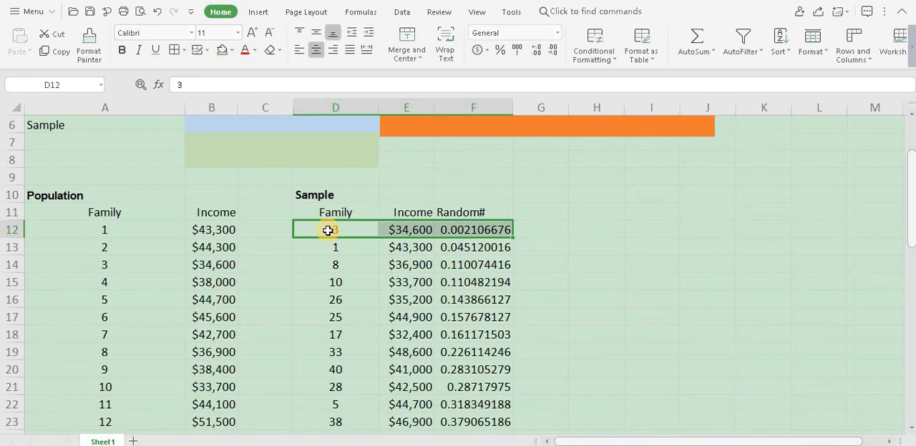
key(shift+Down)
key(shift+Down)
key(shift+Down)
key(shift+Down)
key(shift+Down)
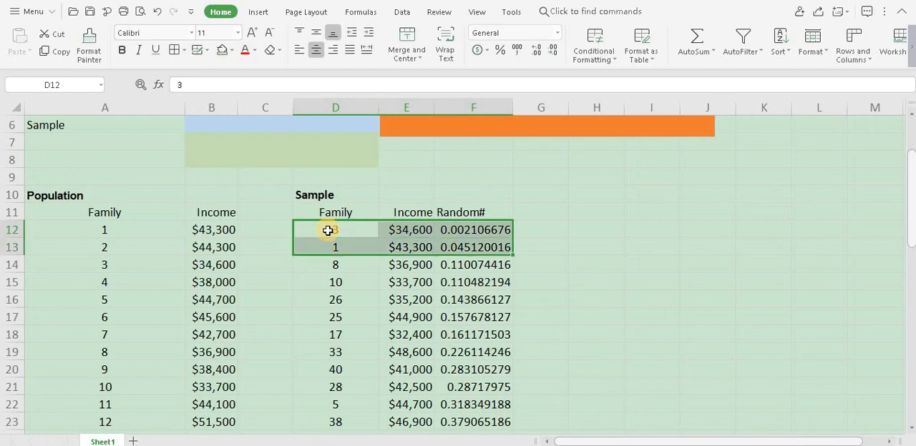
key(shift+Down)
key(shift+Down)
key(shift+Down)
key(shift+Down)
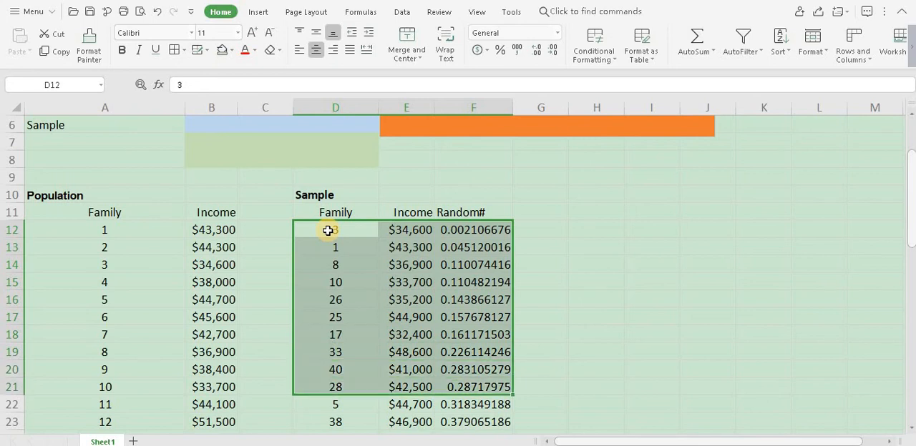
click(232, 51)
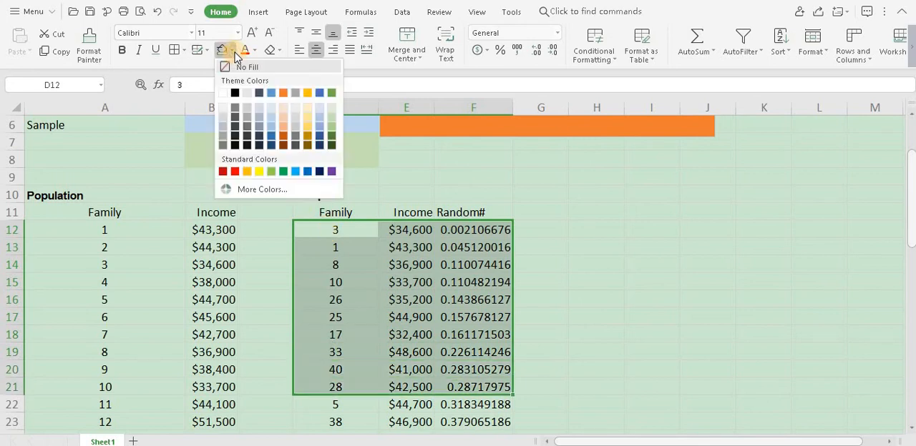
click(282, 94)
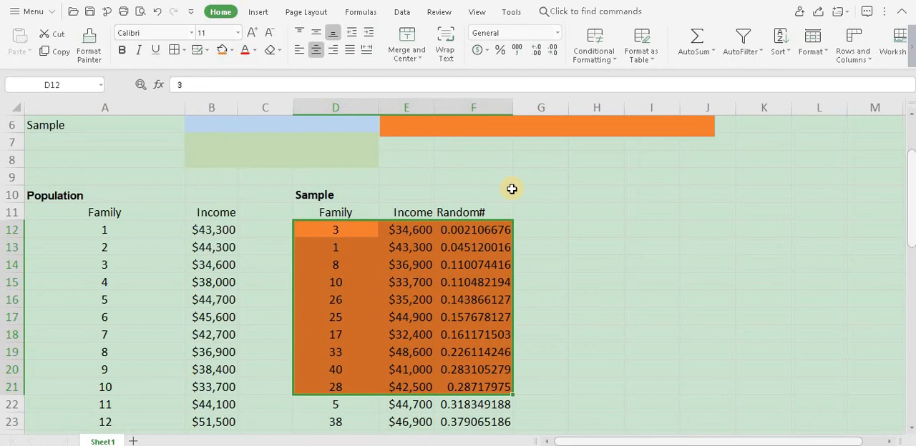
Step: Calculate the sample's mean income in B6 with the formula =AVERAGE(E12:E21)
scroll(512, 189, up, 1)
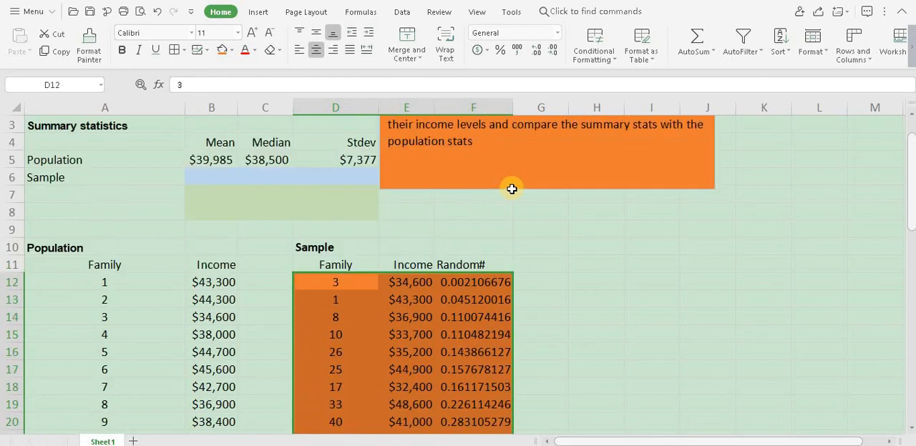
click(211, 180)
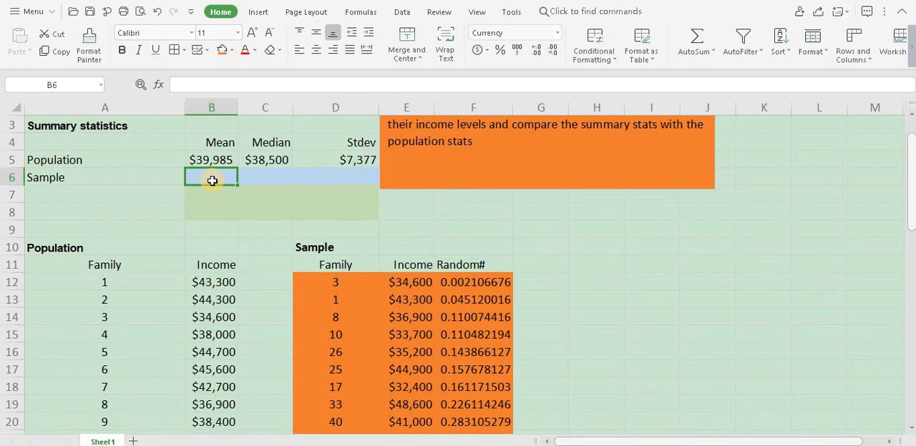
text(=averag)
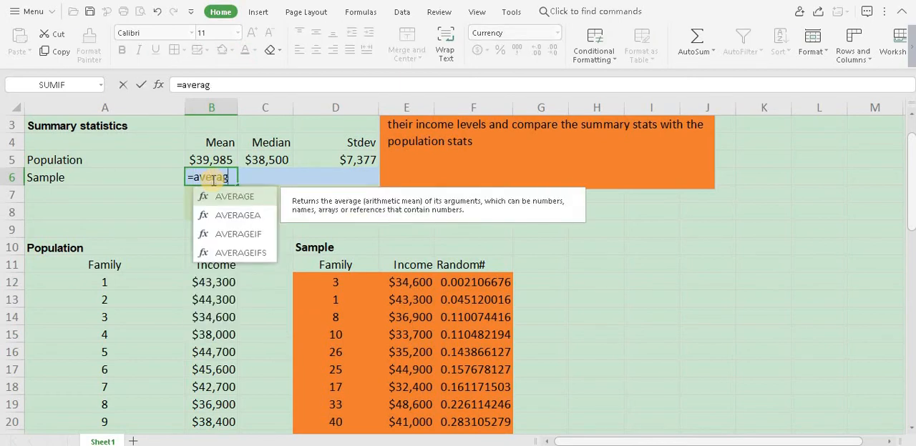
text(e()
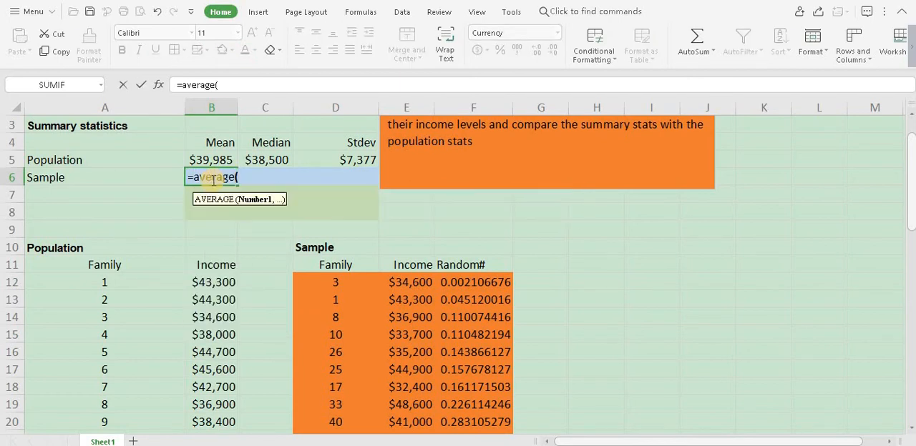
click(407, 282)
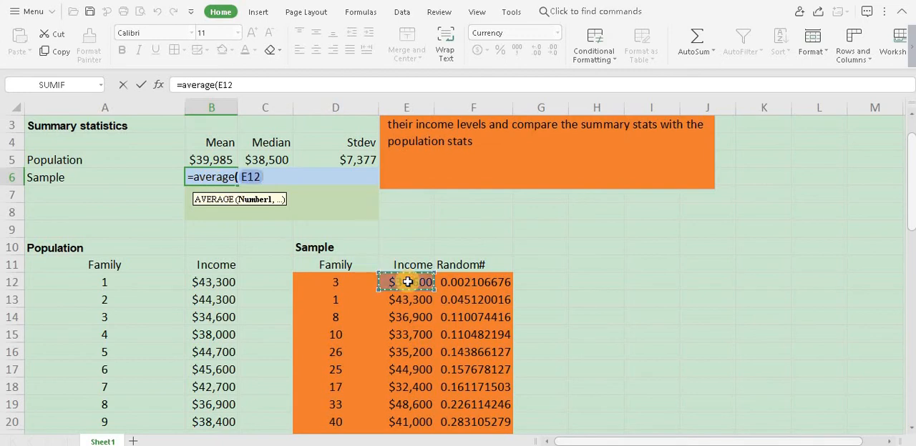
key(shift+Down)
key(shift+Down)
key(shift+Down)
key(shift+Down)
key(shift+Down)
key(shift+Down)
key(shift+Down)
key(shift+Down)
key(shift+Down)
key(shift+Down)
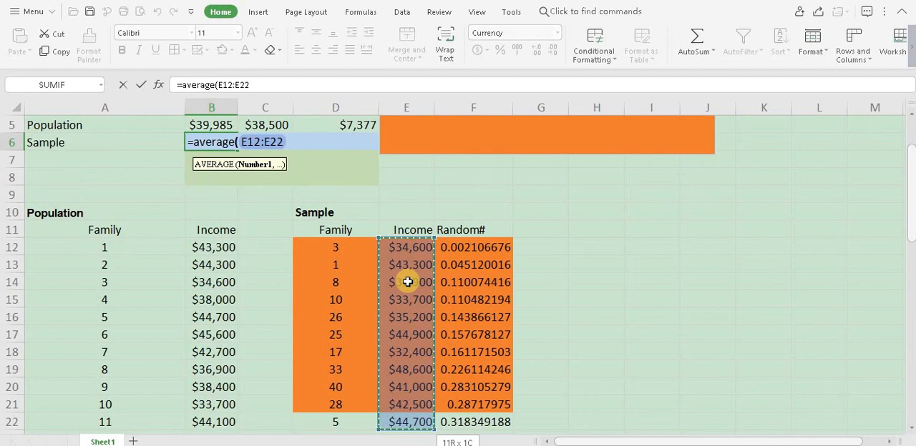
key(shift+Up)
text())
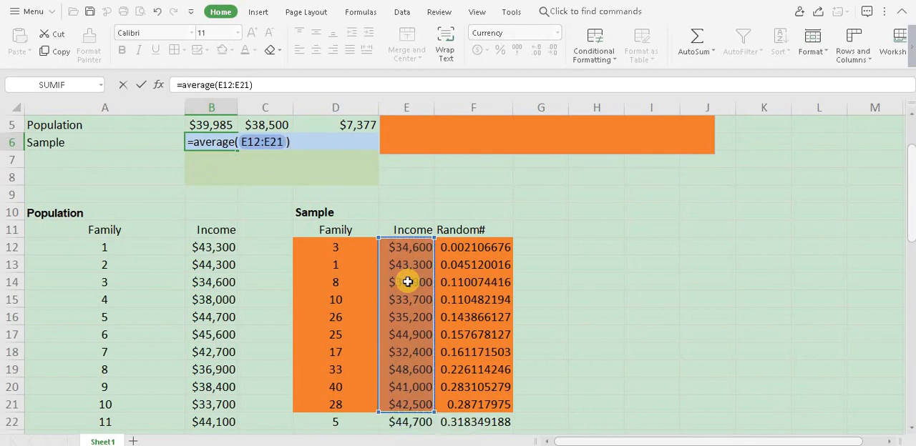
key(Return)
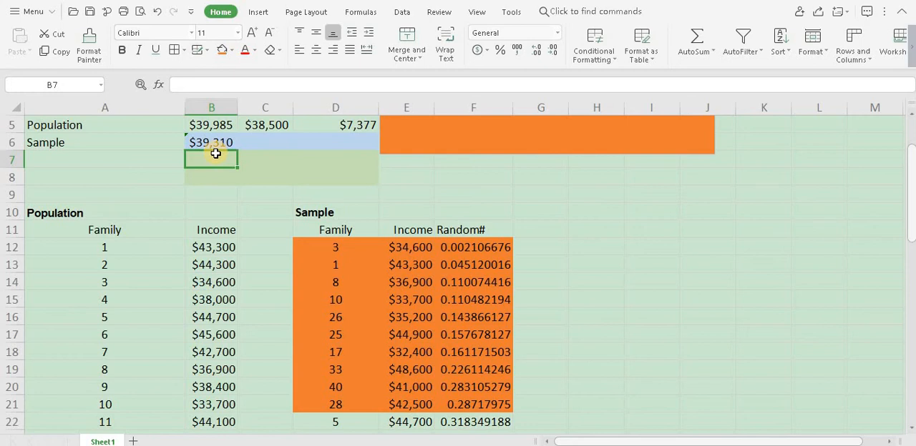
Step: Calculate the sample's median income in C6 with the formula =MEDIAN(E12:E21)
click(264, 146)
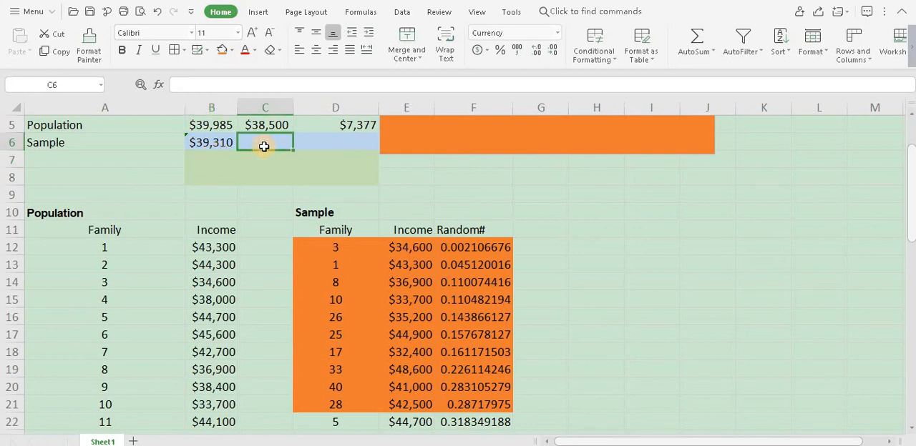
text(=medi)
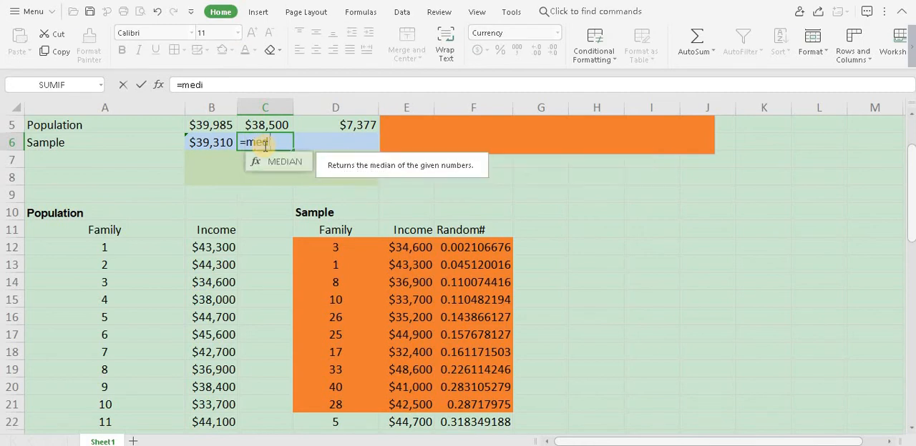
key(Tab)
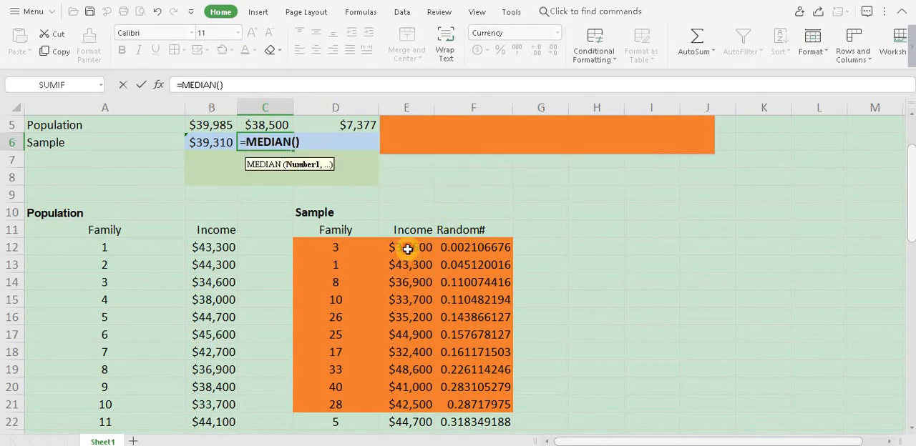
drag(407, 249, 408, 405)
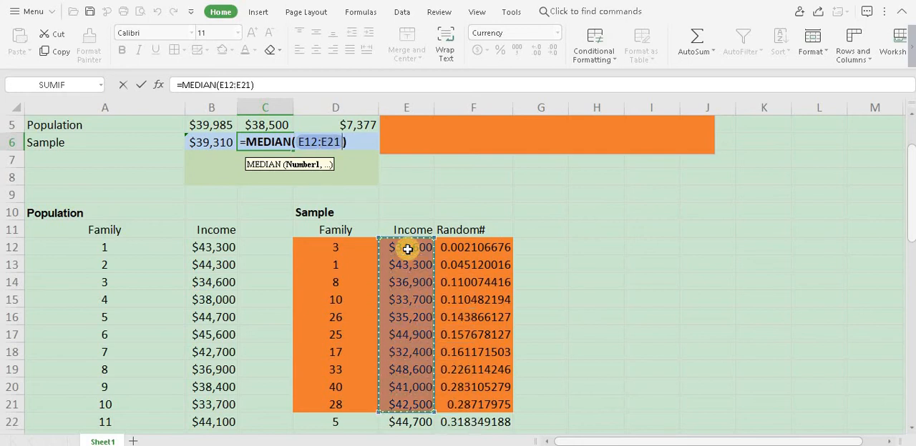
key(Return)
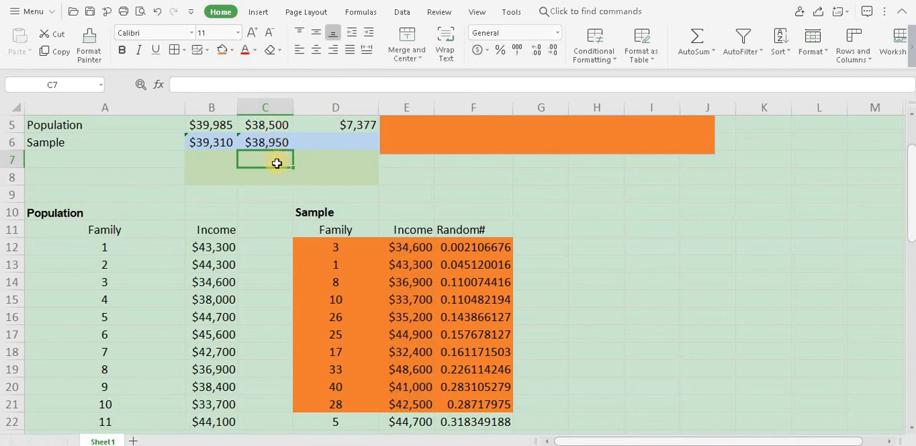
Step: Calculate the sample's income standard deviation in D6 with the formula =STDEV.S(E12:E21)
click(321, 143)
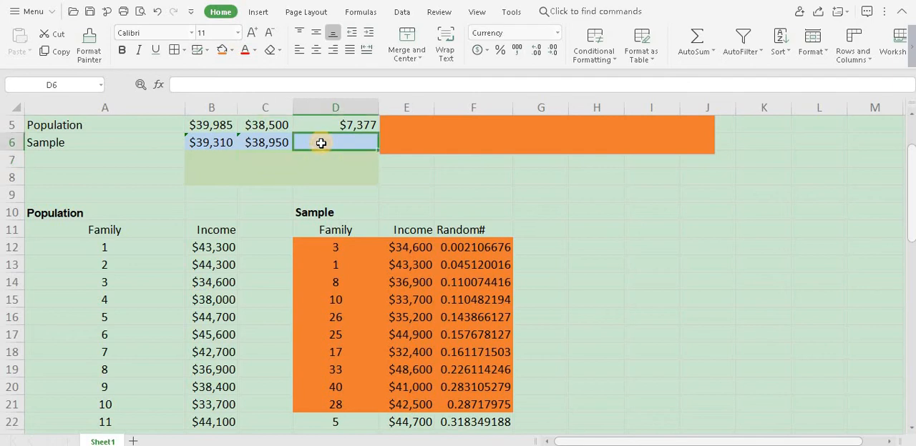
text(=)
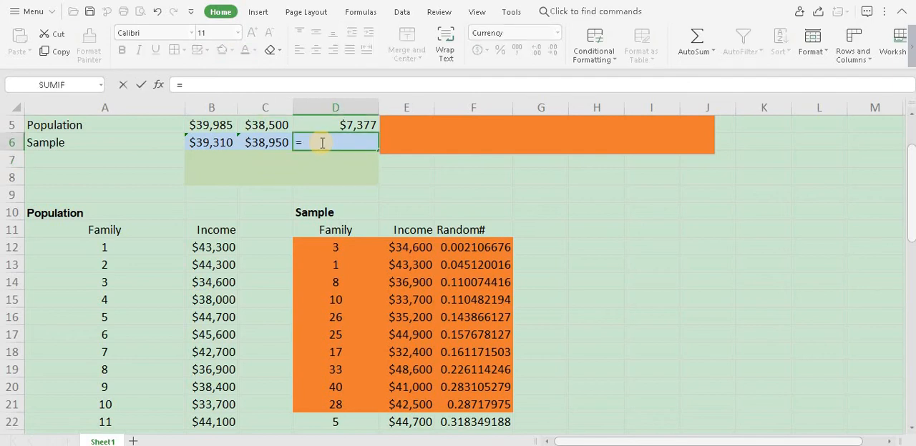
text(stdev)
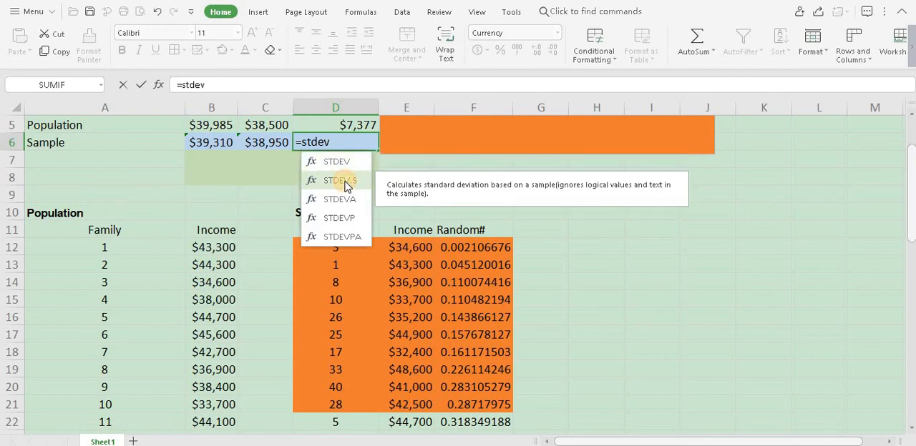
double_click(346, 185)
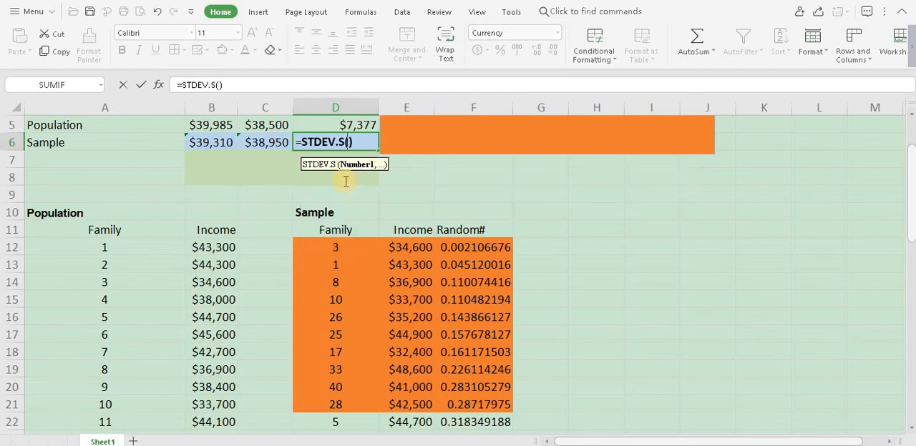
click(417, 245)
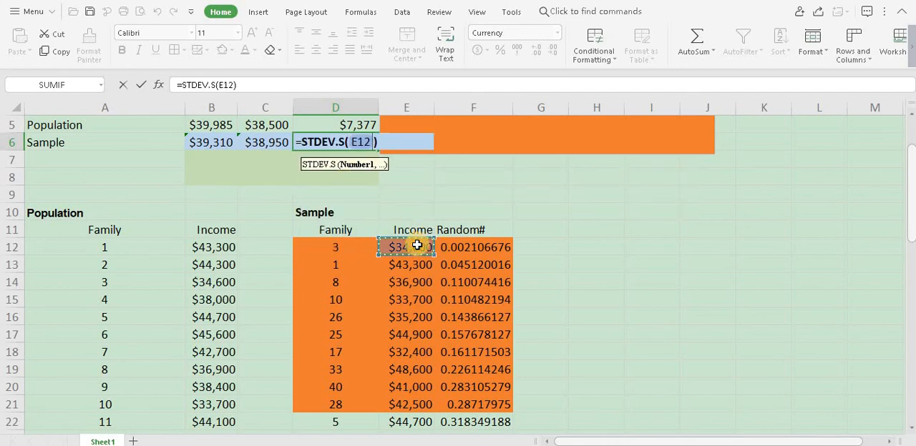
key(shift+Down)
key(shift+Down)
key(shift+Down)
key(shift+Down)
key(shift+Down)
key(shift+Down)
key(shift+Down)
key(shift+Down)
key(shift+Down)
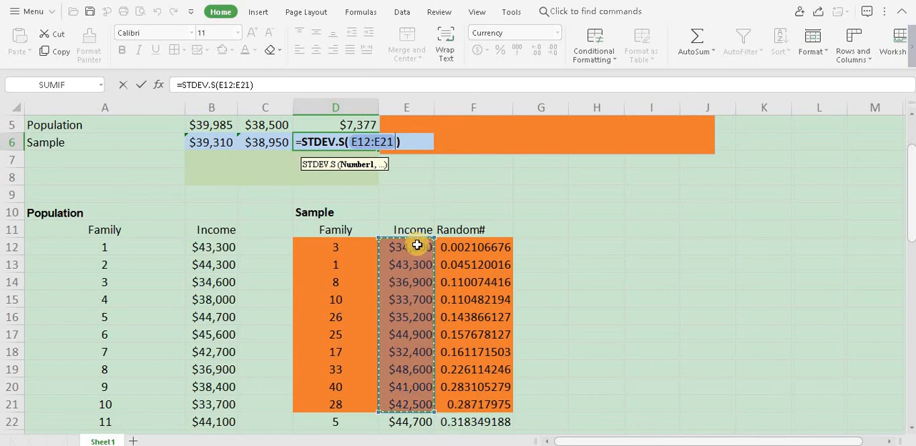
key(Return)
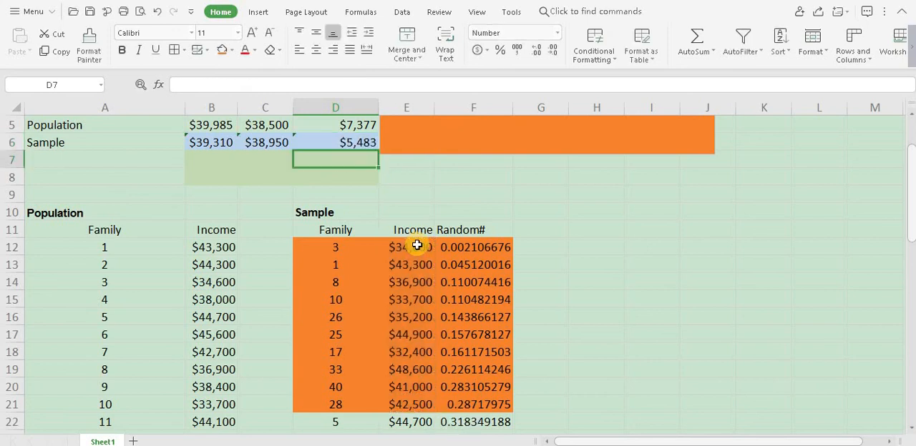